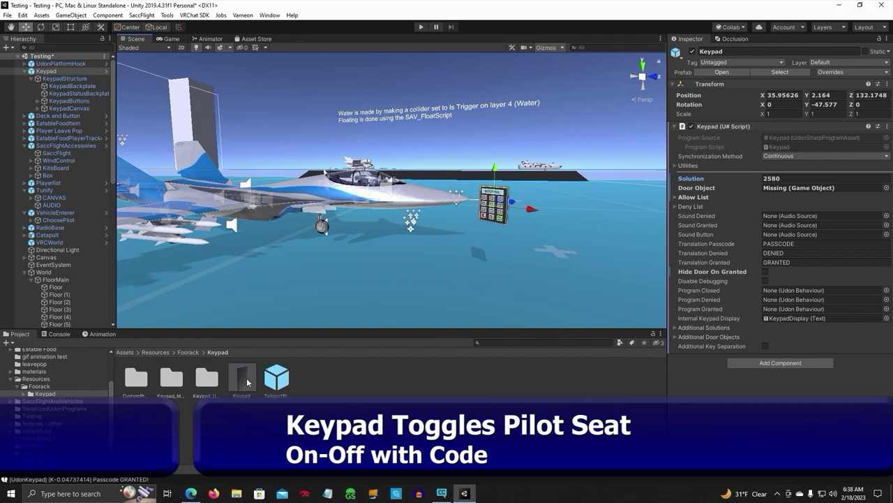
Step: Examine the keypad in front of the jet and the Keypad script's settings, including its Utilities section
{"action": "scroll", "coordinate": [522, 248], "scroll_direction": "up", "scroll_amount": 2}
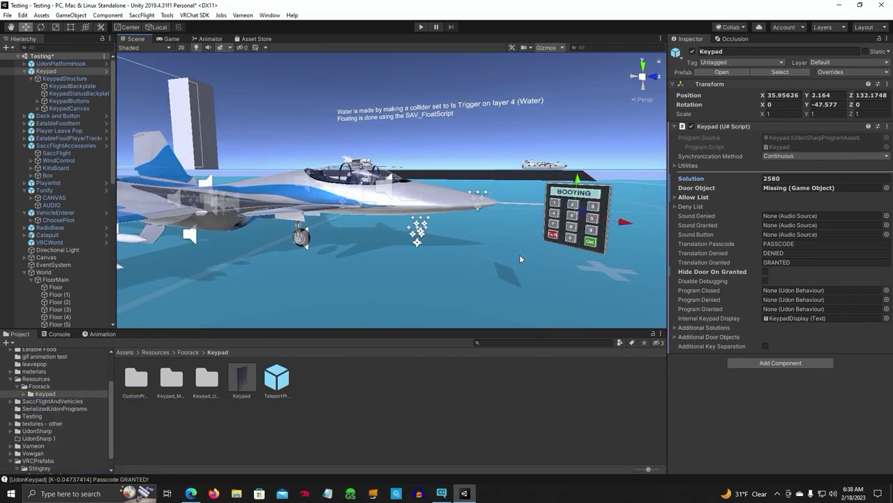
{"action": "scroll", "coordinate": [520, 255], "scroll_direction": "up", "scroll_amount": 1}
{"action": "right_click_drag", "start_coordinate": [465, 274], "coordinate": [538, 270]}
{"action": "scroll", "coordinate": [537, 271], "scroll_direction": "up", "scroll_amount": 2}
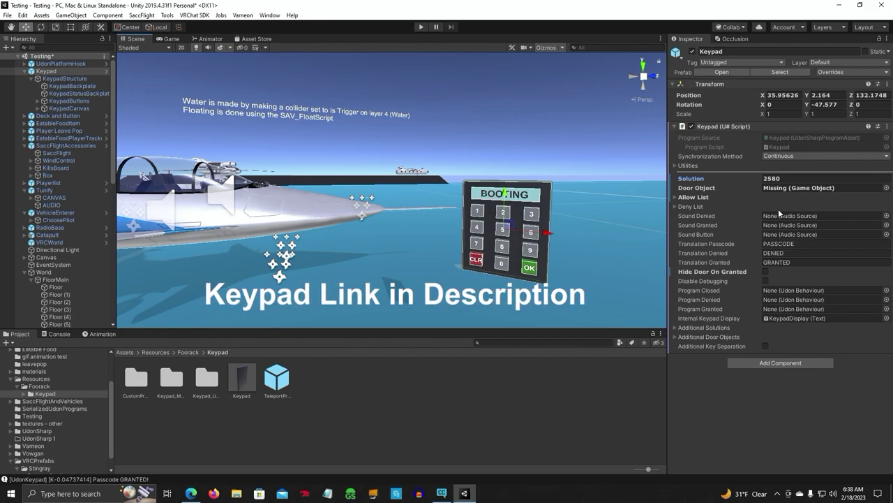
{"action": "left_click", "coordinate": [676, 166]}
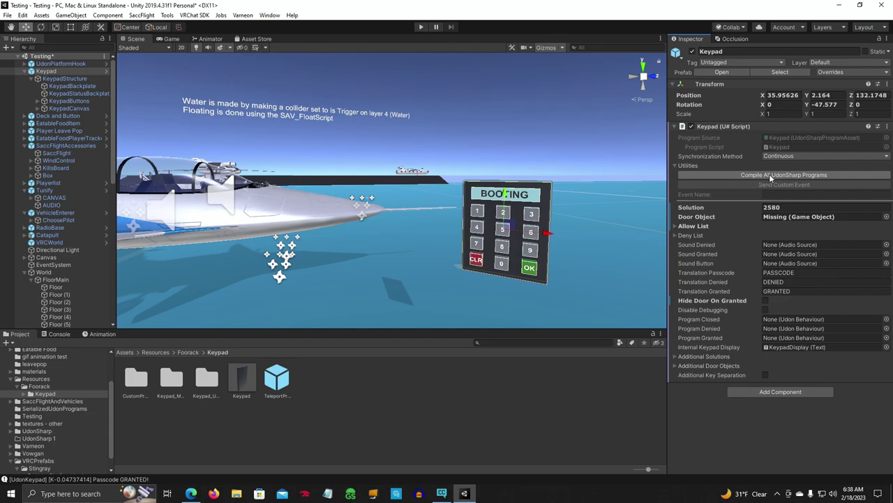
{"action": "left_click", "coordinate": [674, 165]}
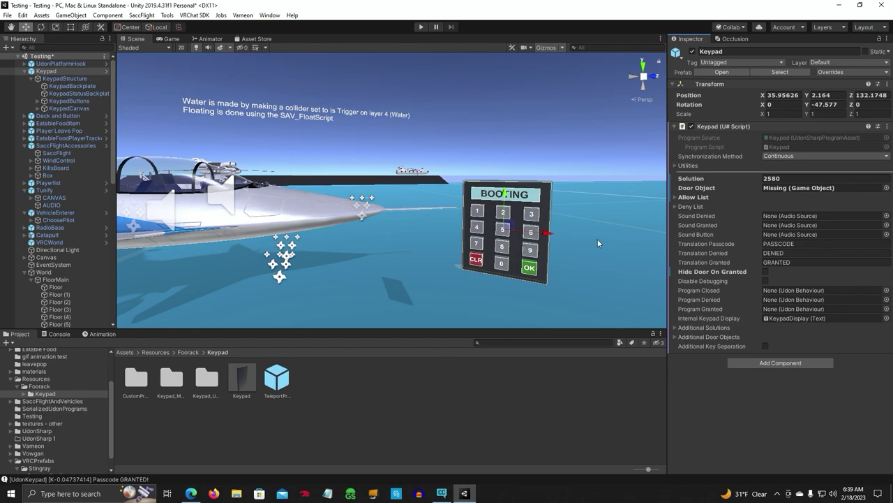
{"action": "right_click_drag", "start_coordinate": [597, 239], "coordinate": [522, 256]}
{"action": "scroll", "coordinate": [594, 234], "scroll_direction": "down", "scroll_amount": 3}
{"action": "scroll", "coordinate": [594, 234], "scroll_direction": "up", "scroll_amount": 2}
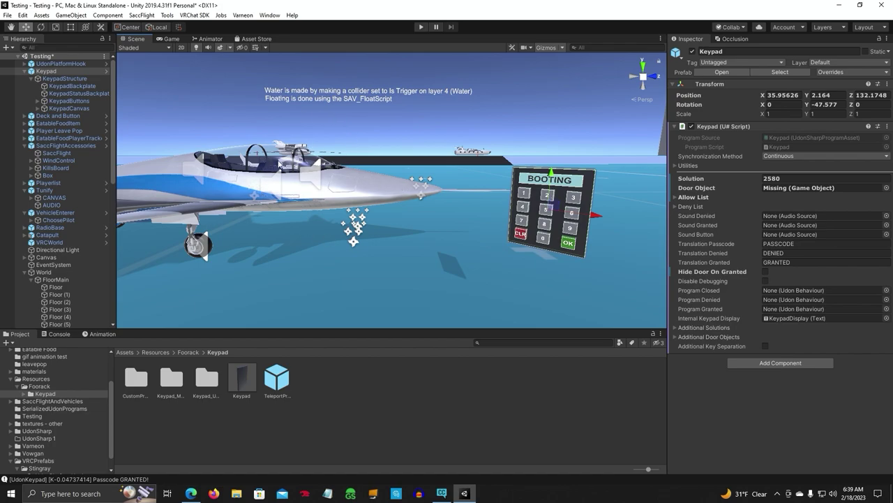
{"action": "right_click_drag", "start_coordinate": [454, 258], "coordinate": [414, 261]}
{"action": "scroll", "coordinate": [390, 253], "scroll_direction": "down", "scroll_amount": 3}
{"action": "scroll", "coordinate": [389, 250], "scroll_direction": "down", "scroll_amount": 1}
{"action": "scroll", "coordinate": [389, 250], "scroll_direction": "up", "scroll_amount": 4}
{"action": "scroll", "coordinate": [388, 250], "scroll_direction": "down", "scroll_amount": 2}
{"action": "left_click_drag", "start_coordinate": [415, 261], "coordinate": [408, 257], "text": "alt"}
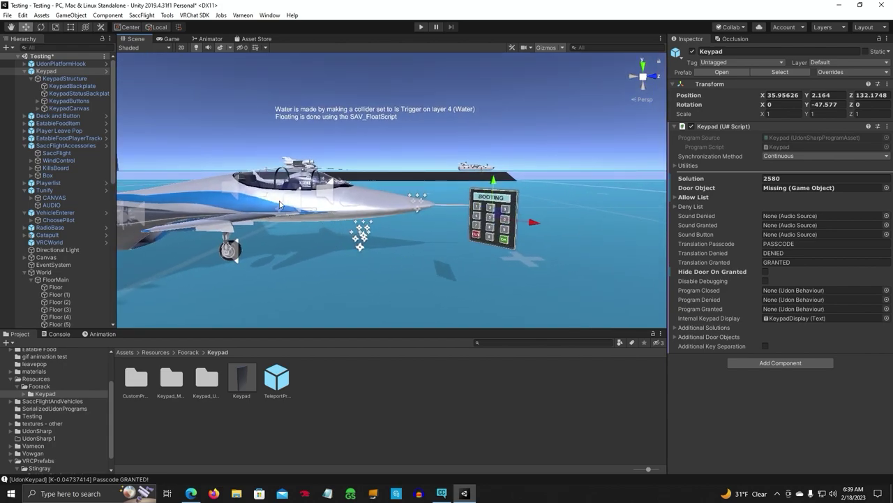
Step: Select the PilotSeat object of the SF-1 jet inside SF-1Main
{"action": "left_click", "coordinate": [280, 204]}
{"action": "left_click", "coordinate": [200, 190]}
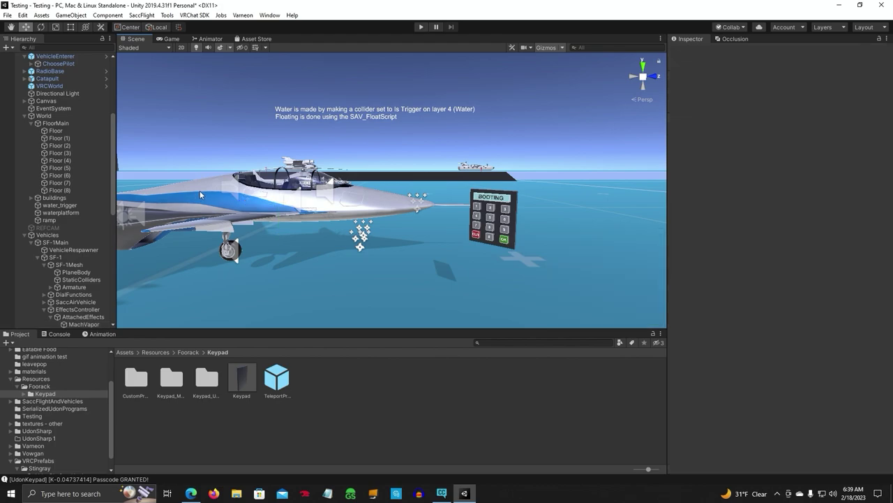
{"action": "left_click", "coordinate": [200, 190]}
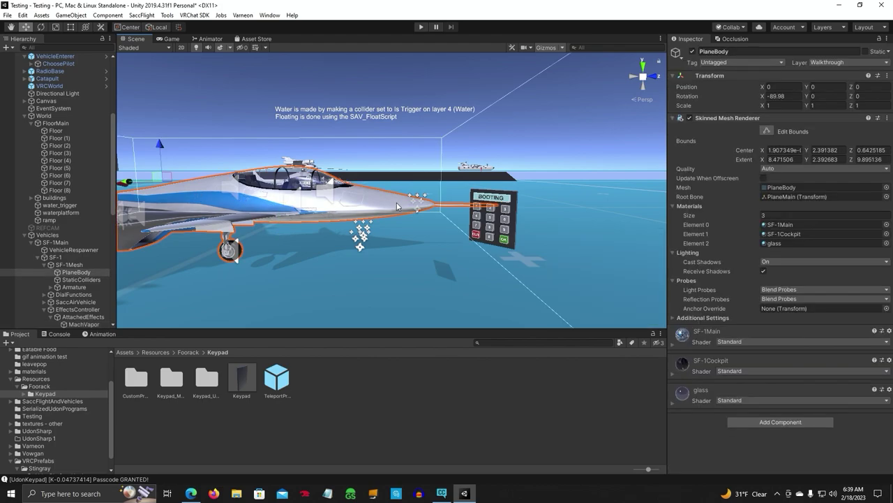
{"action": "left_click", "coordinate": [56, 242]}
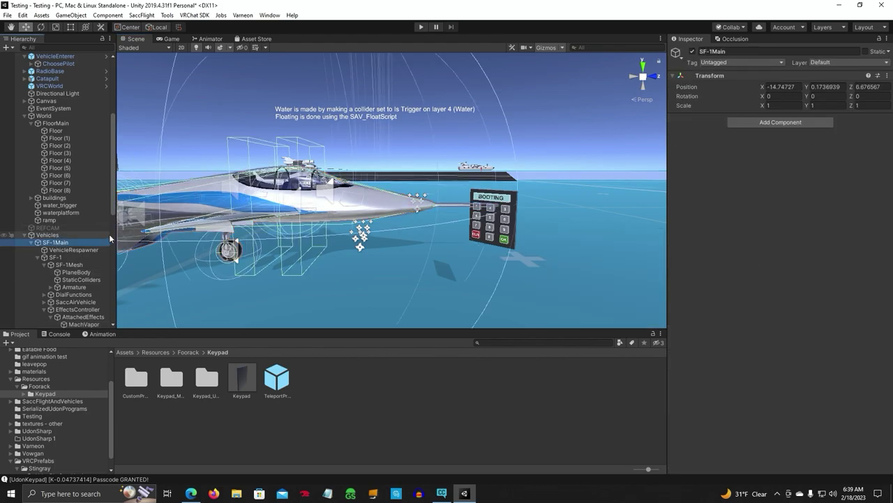
{"action": "right_click", "coordinate": [62, 243]}
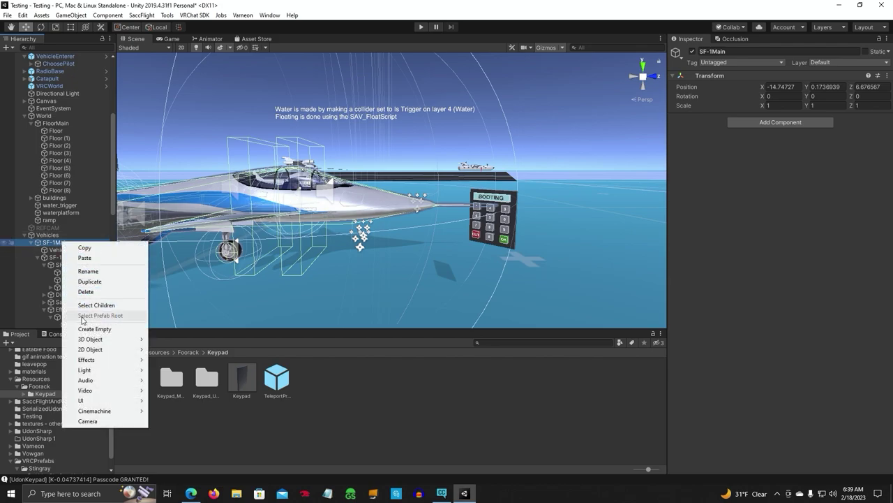
{"action": "left_click", "coordinate": [97, 212]}
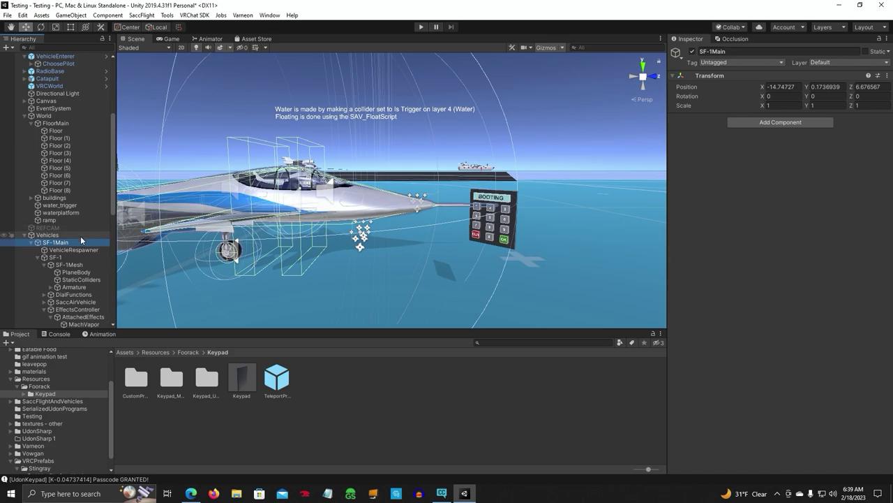
{"action": "scroll", "coordinate": [84, 244], "scroll_direction": "down", "scroll_amount": 4}
{"action": "scroll", "coordinate": [87, 244], "scroll_direction": "down", "scroll_amount": 5}
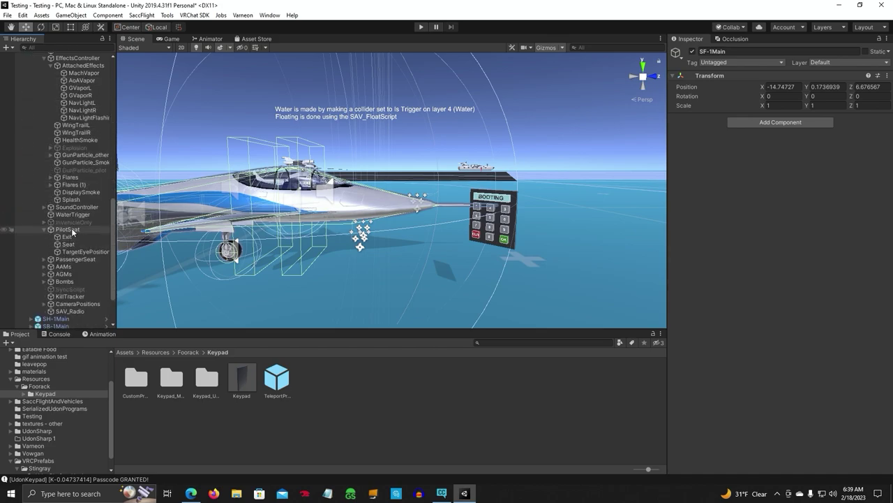
{"action": "left_click", "coordinate": [76, 229]}
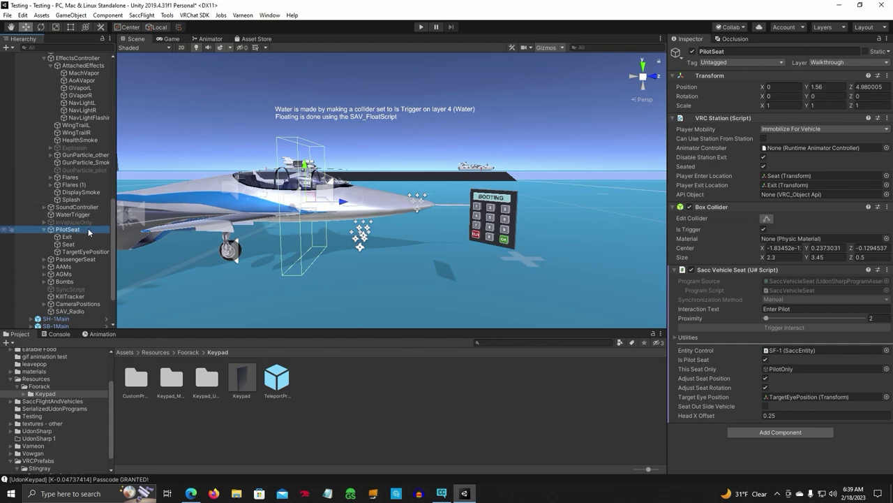
Step: Create an empty child object under PilotSeat and name it "keypad pilot seat"
{"action": "right_click", "coordinate": [88, 233]}
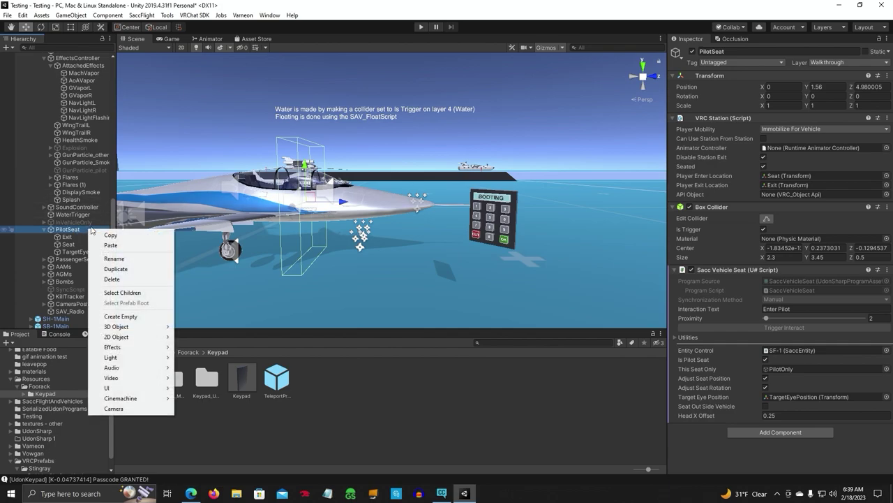
{"action": "left_click", "coordinate": [128, 321]}
{"action": "left_click", "coordinate": [747, 52]}
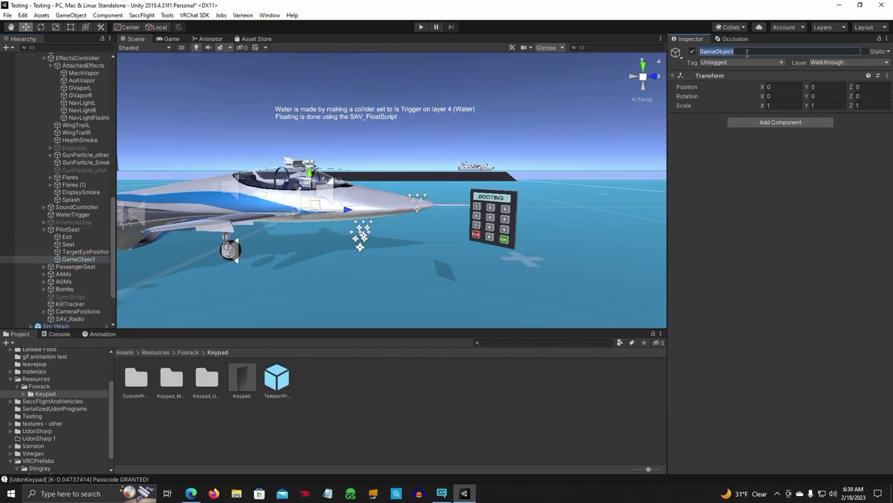
{"action": "type", "text": "keypad pilot seat"}
{"action": "key", "text": "Return"}
Step: Move "keypad pilot seat" out to the same level as PilotSeat and make PilotSeat its child
{"action": "left_click_drag", "start_coordinate": [89, 263], "coordinate": [80, 229]}
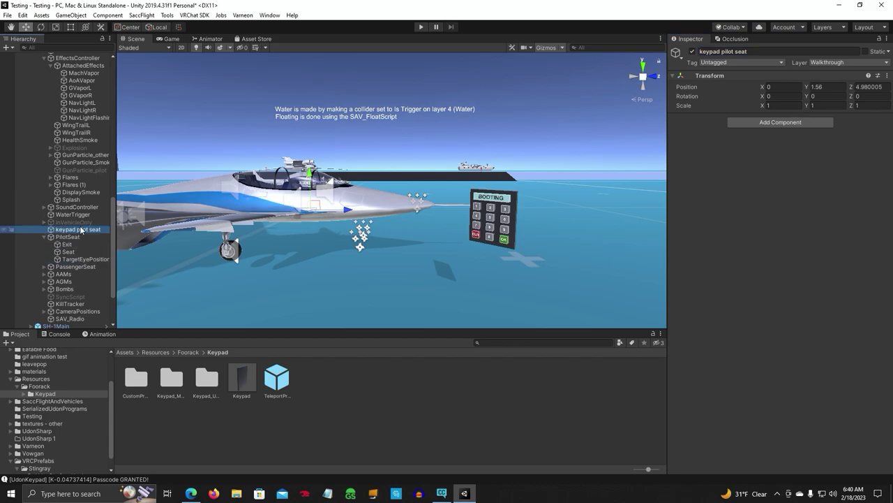
{"action": "left_click", "coordinate": [74, 239]}
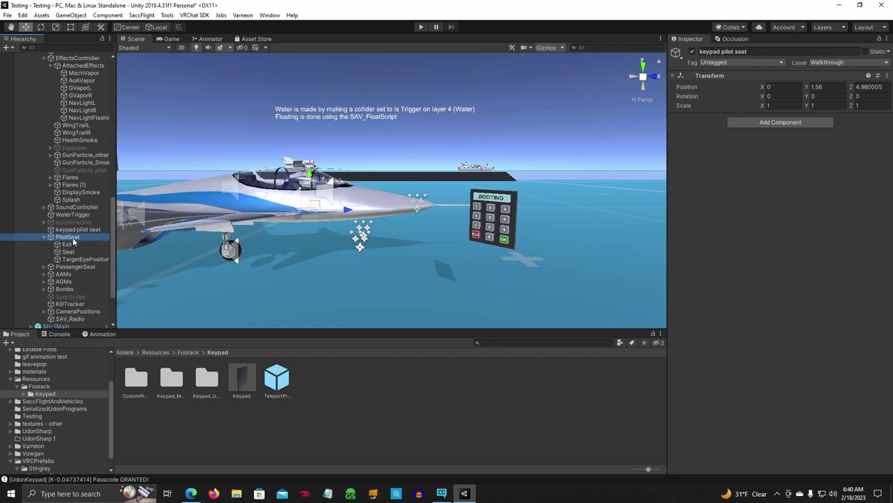
{"action": "left_click_drag", "start_coordinate": [73, 242], "coordinate": [73, 230]}
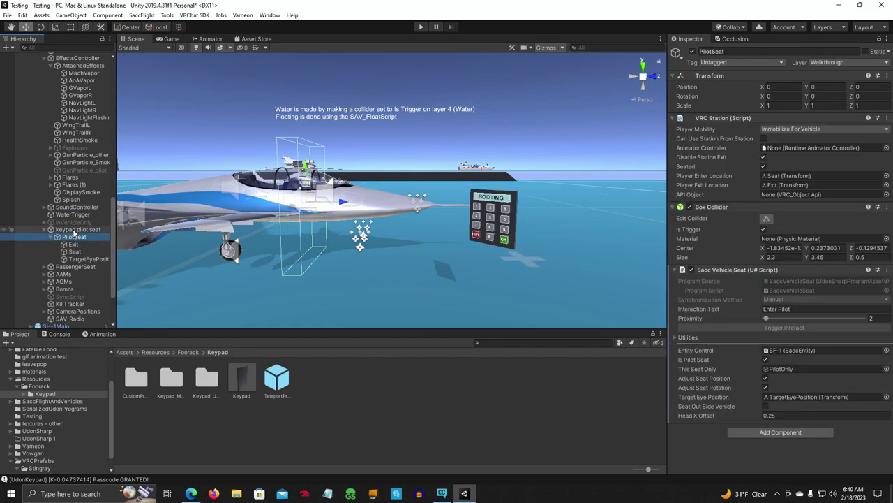
{"action": "left_click", "coordinate": [60, 230]}
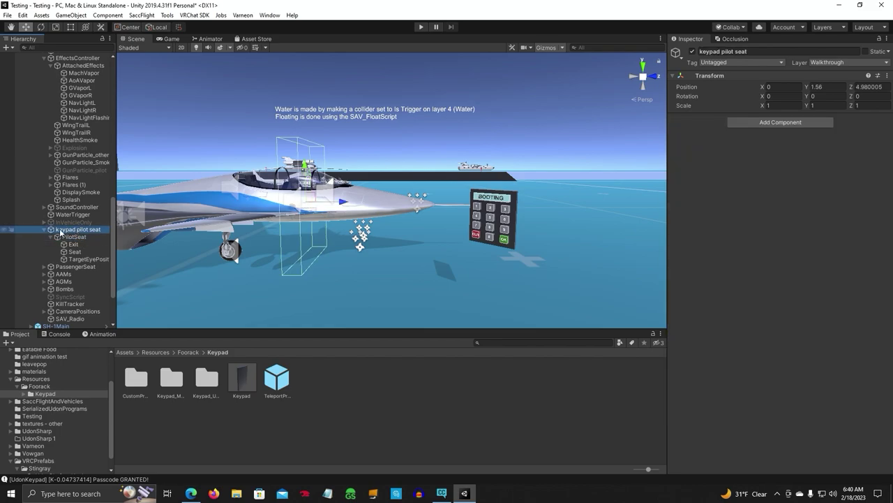
Step: Assign the "keypad pilot seat" object as the Door Object of the Keypad script
{"action": "left_click", "coordinate": [487, 204]}
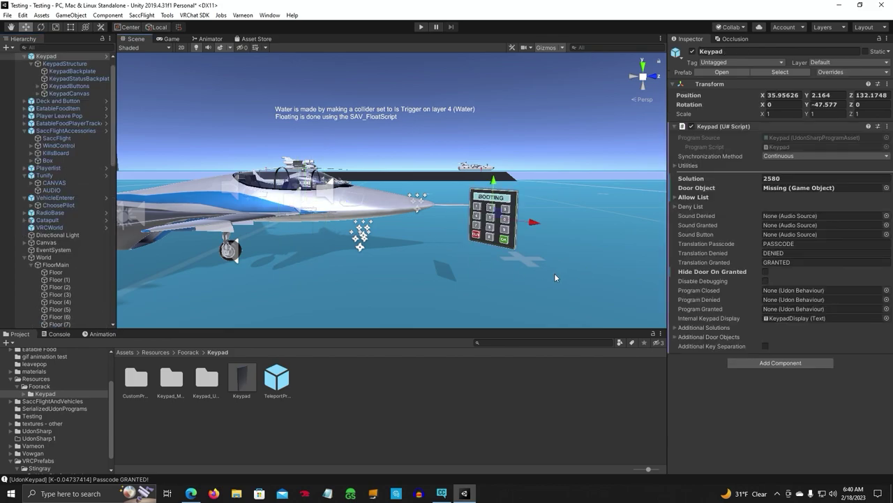
{"action": "scroll", "coordinate": [113, 168], "scroll_direction": "down", "scroll_amount": 1}
{"action": "left_click_drag", "start_coordinate": [113, 168], "coordinate": [110, 291]}
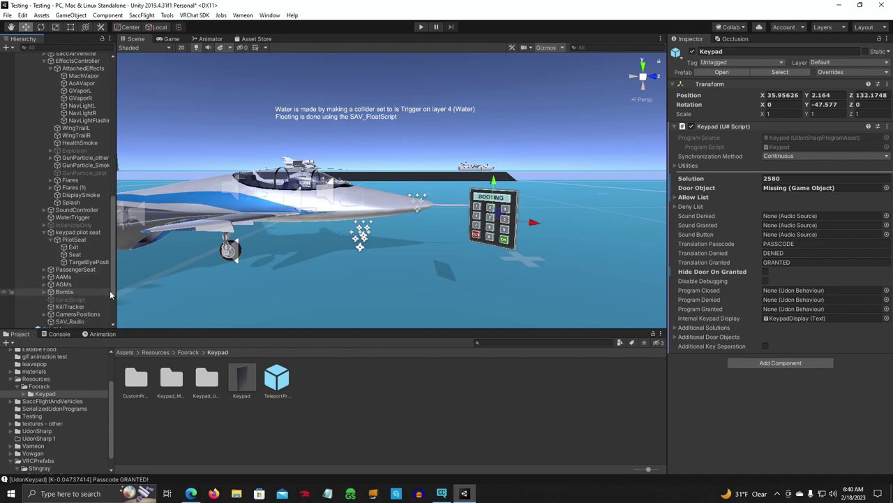
{"action": "left_click_drag", "start_coordinate": [110, 233], "coordinate": [772, 189]}
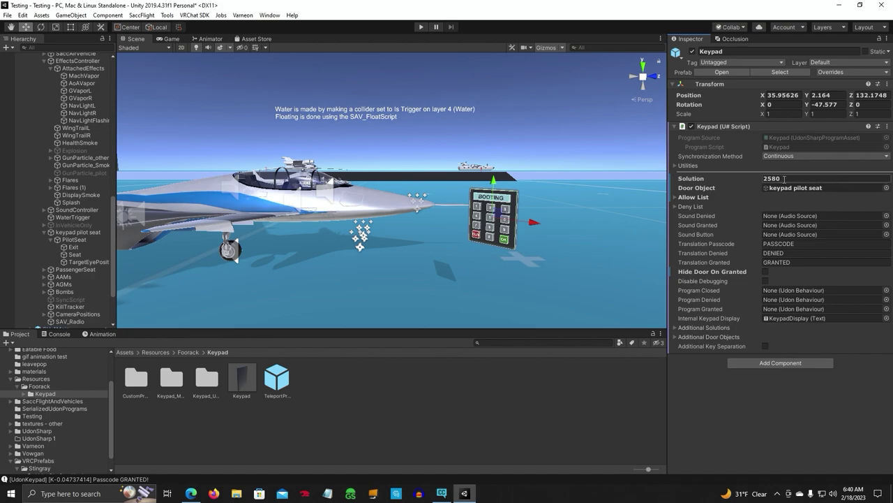
Step: Set the Keypad script's Solution to the new four-digit passcode
{"action": "left_click", "coordinate": [785, 179]}
{"action": "type", "text": "2222"}
{"action": "left_click", "coordinate": [799, 186]}
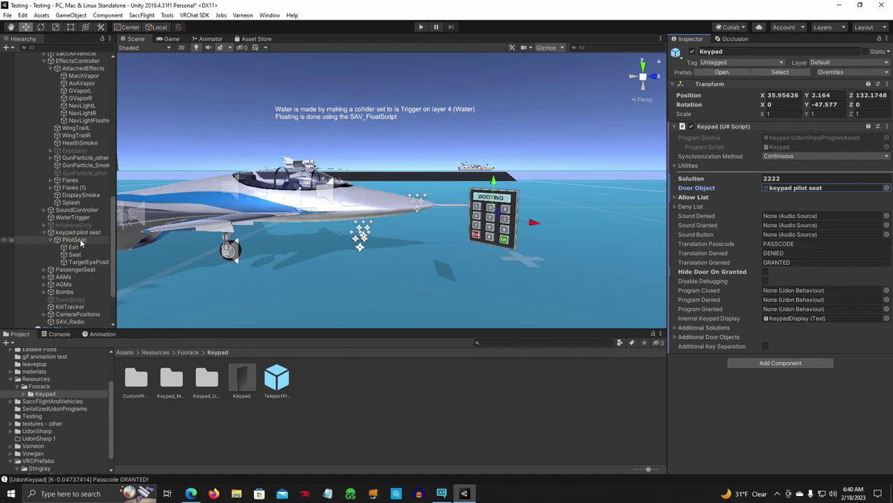
Step: Deactivate the "keypad pilot seat" object so the pilot seat is off by default
{"action": "right_click_drag", "start_coordinate": [368, 278], "coordinate": [349, 277]}
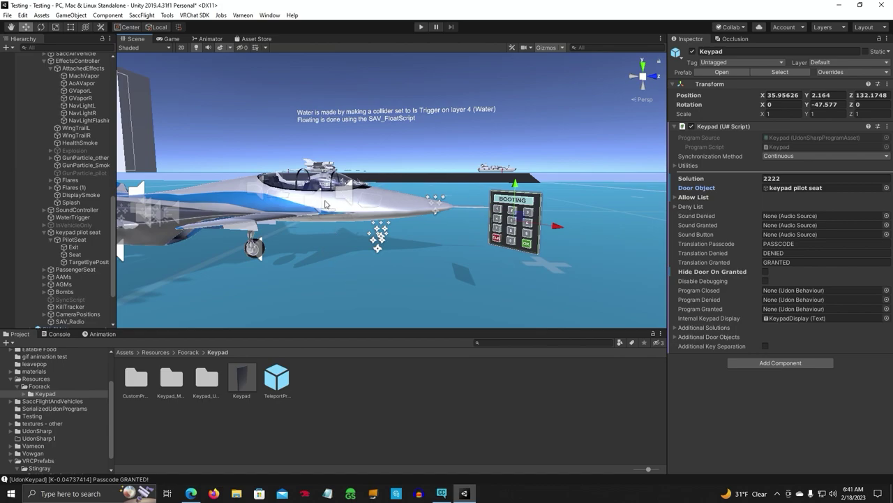
{"action": "left_click", "coordinate": [81, 232]}
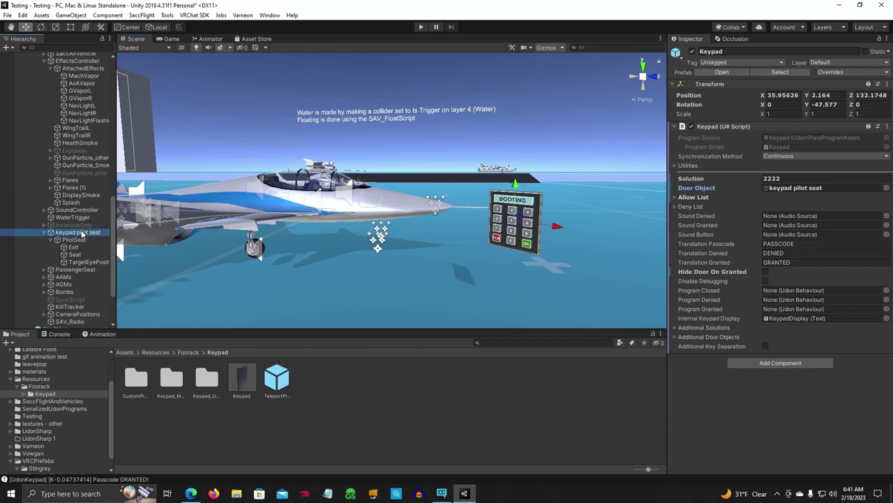
{"action": "left_click", "coordinate": [693, 52]}
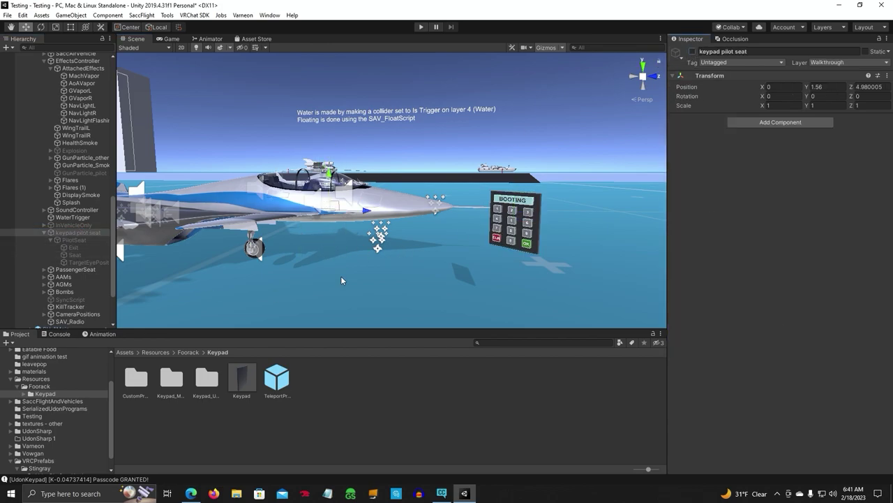
Step: Switch the keypad's Hide Door On Granted option on and back off
{"action": "left_click", "coordinate": [498, 208]}
{"action": "right_click_drag", "start_coordinate": [403, 283], "coordinate": [437, 280]}
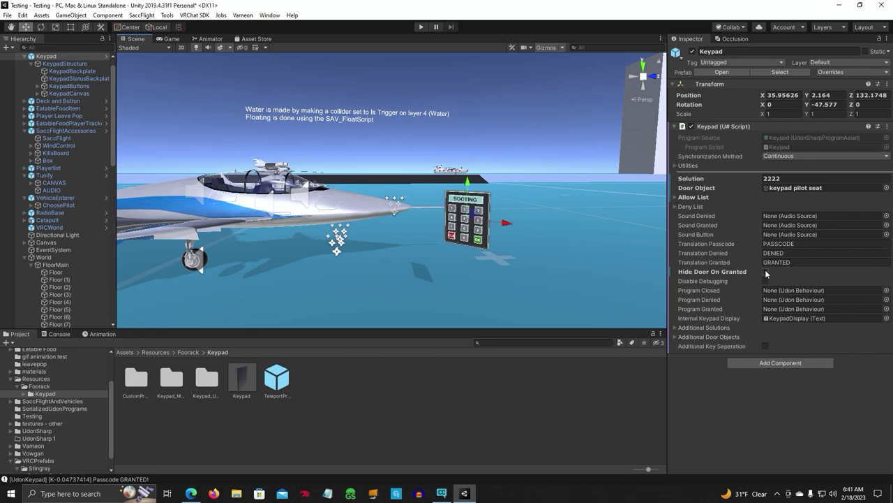
{"action": "left_click", "coordinate": [765, 272]}
{"action": "left_click", "coordinate": [766, 272]}
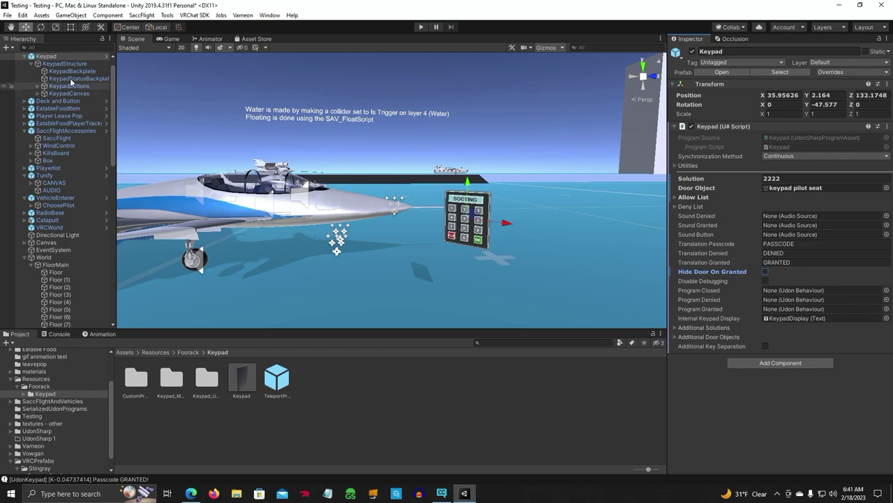
Step: Save the Testing scene with the keypad and pilot seat changes
{"action": "left_click", "coordinate": [7, 15]}
{"action": "left_click", "coordinate": [27, 50]}
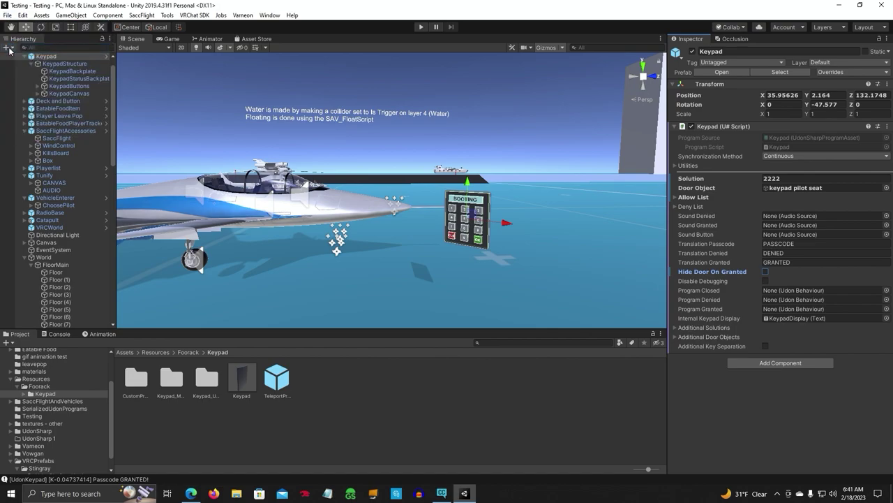
Step: Run the scene in play mode and walk up to the jet's cockpit to test that the pilot seat is off by default
{"action": "left_click_drag", "start_coordinate": [114, 158], "coordinate": [117, 307]}
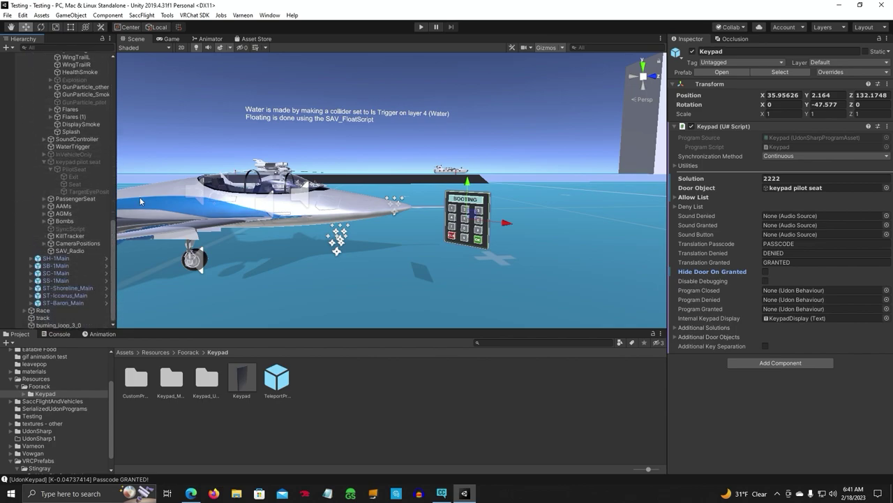
{"action": "right_click_drag", "start_coordinate": [427, 260], "coordinate": [234, 230]}
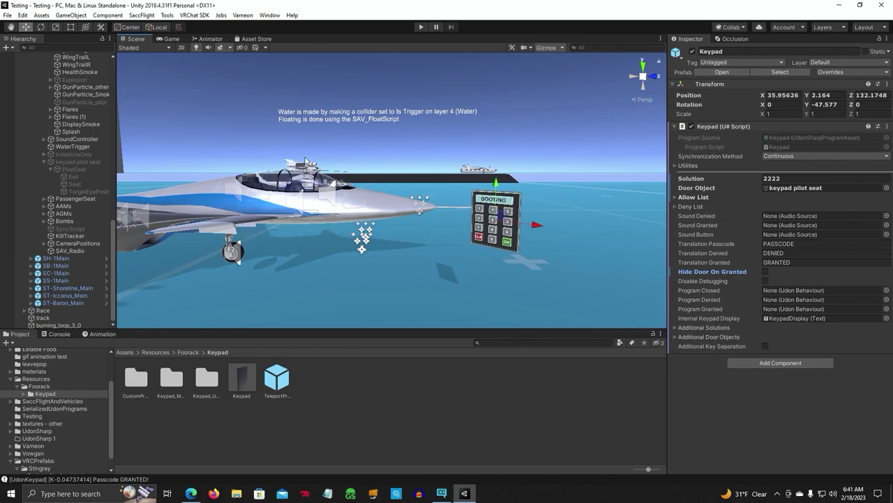
{"action": "left_click", "coordinate": [420, 28]}
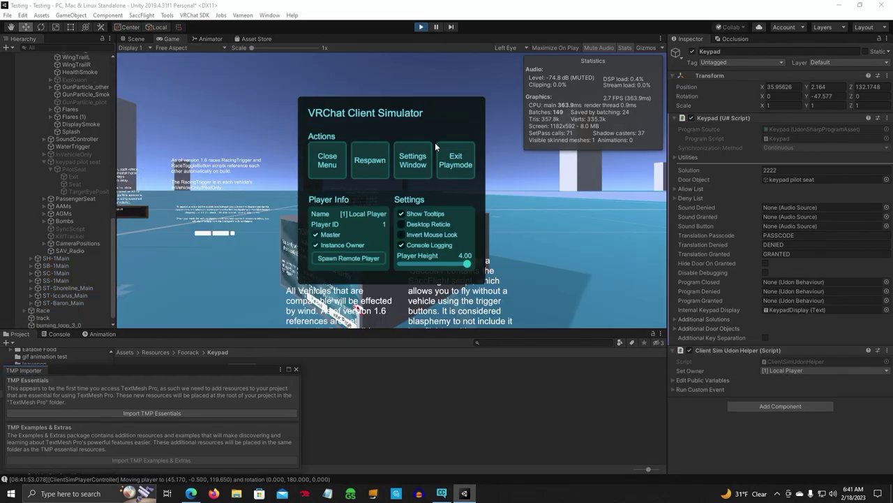
{"action": "left_click", "coordinate": [334, 168]}
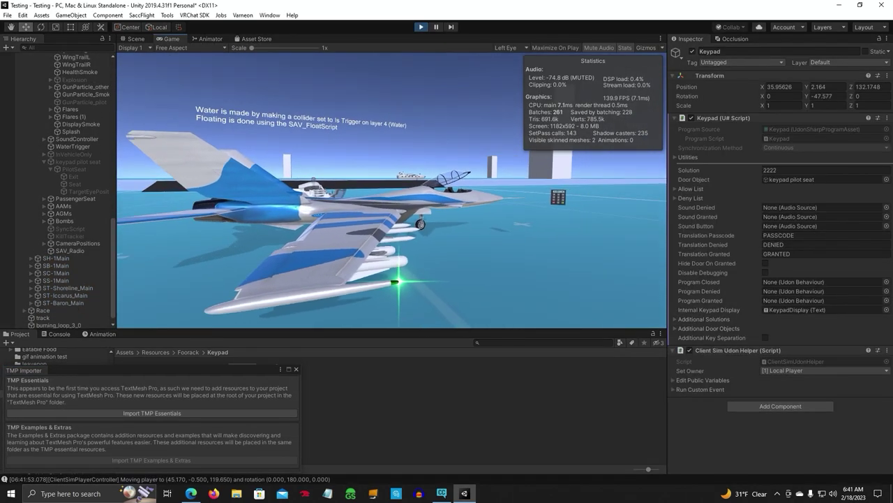
{"action": "key", "text": "w"}
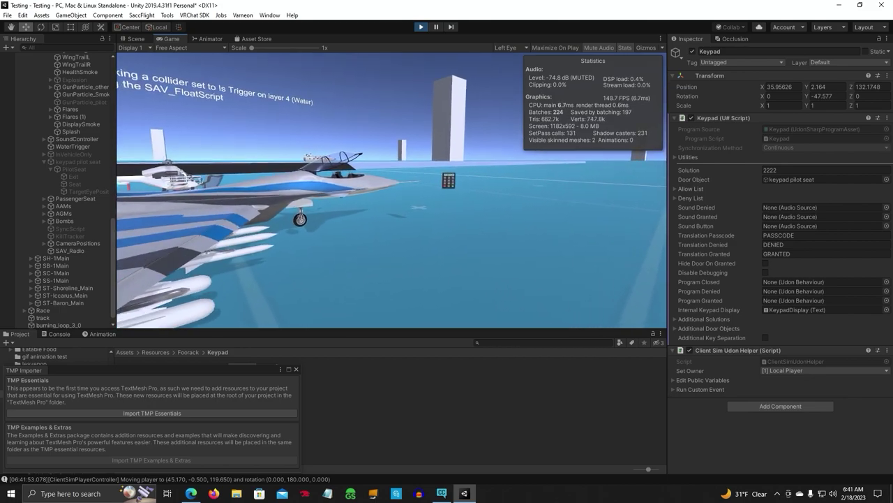
{"action": "key", "text": "w"}
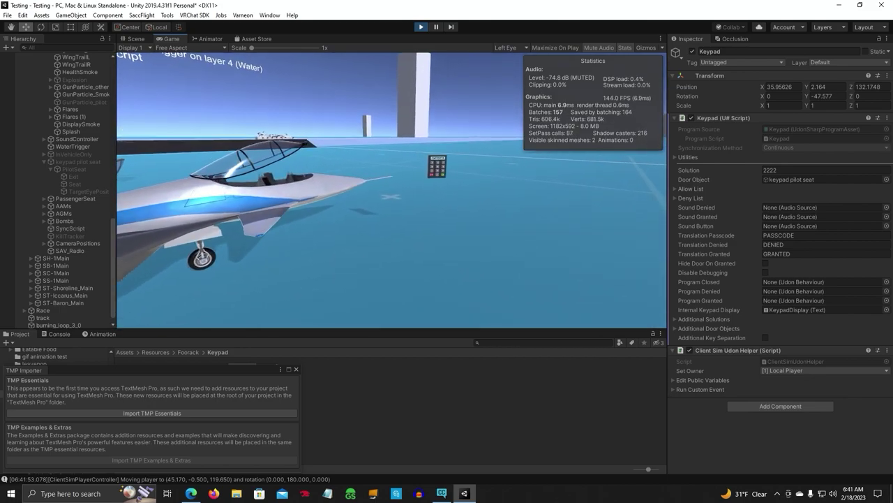
{"action": "key", "text": "w"}
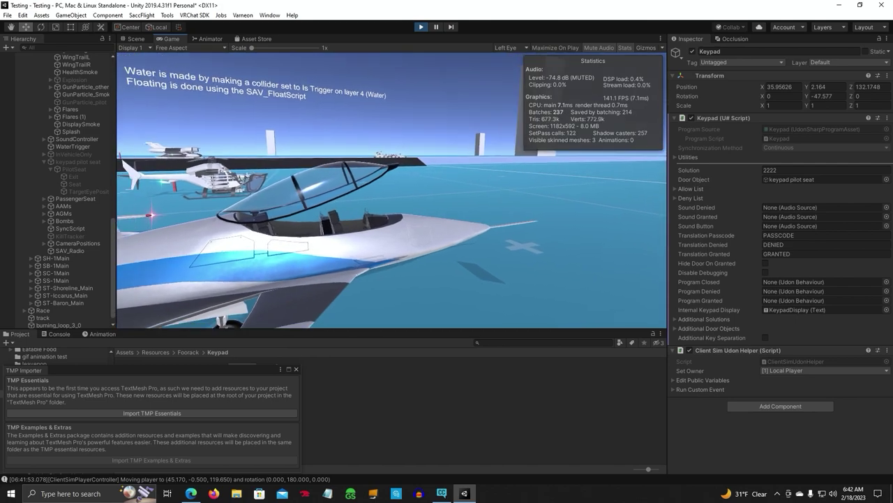
{"action": "key", "text": "w"}
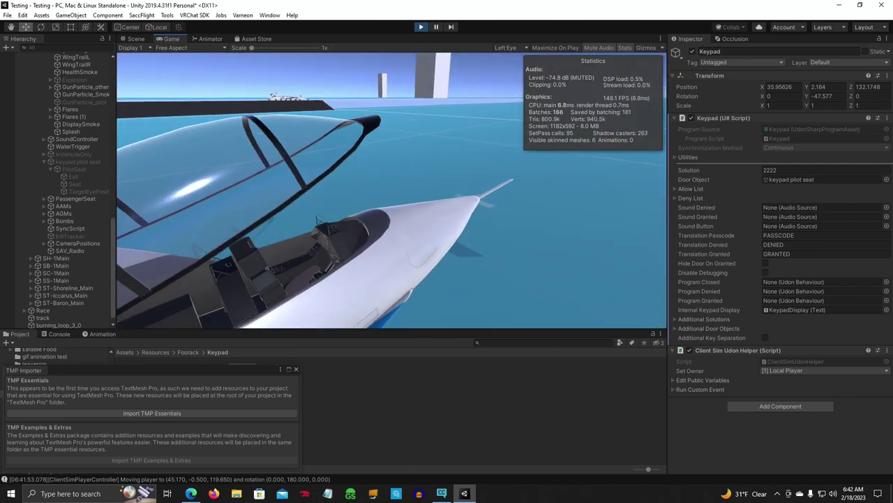
Step: Walk to the keypad beside the jet's nose and submit the four-digit passcode
{"action": "key", "text": "w"}
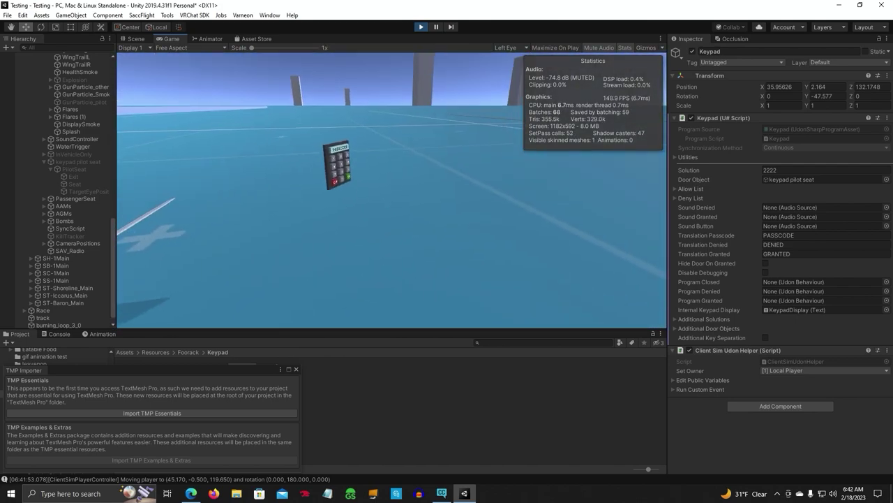
{"action": "key", "text": "w"}
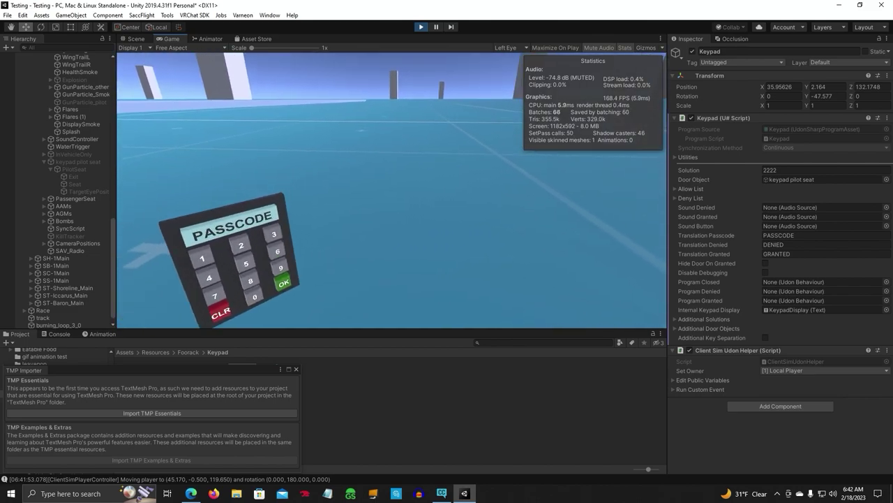
{"action": "key", "text": "w"}
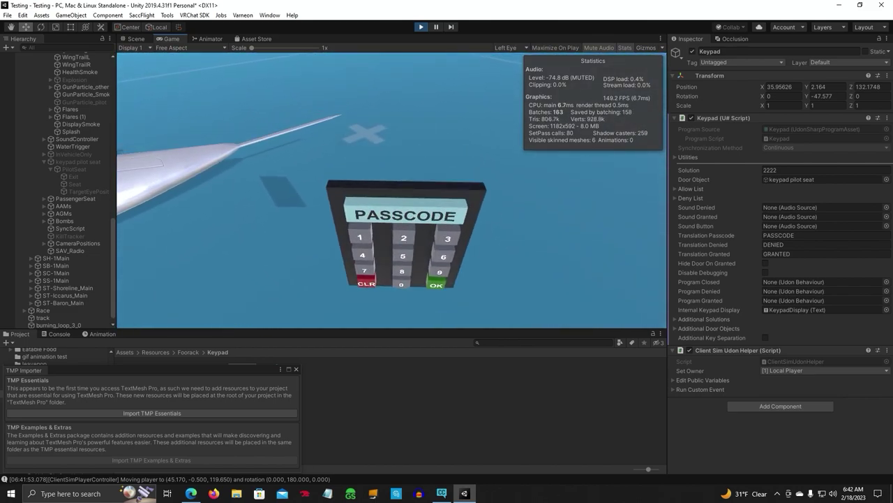
{"action": "key", "text": "s"}
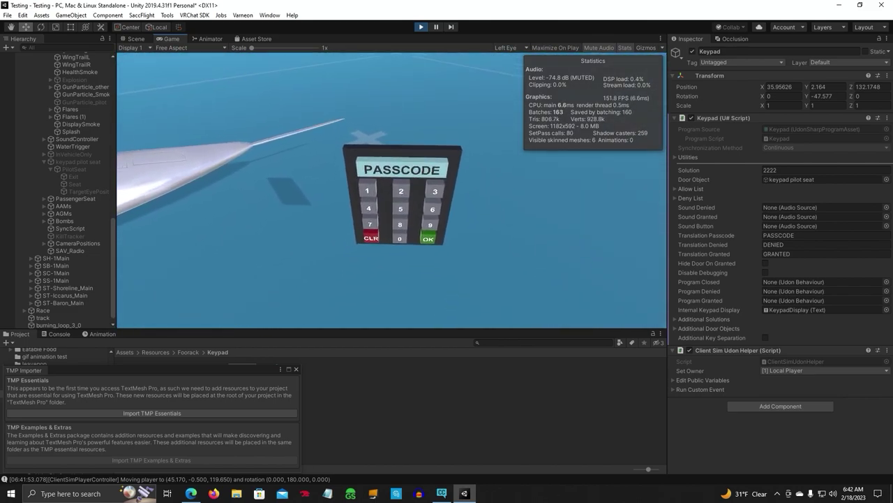
{"action": "left_click", "coordinate": [398, 188]}
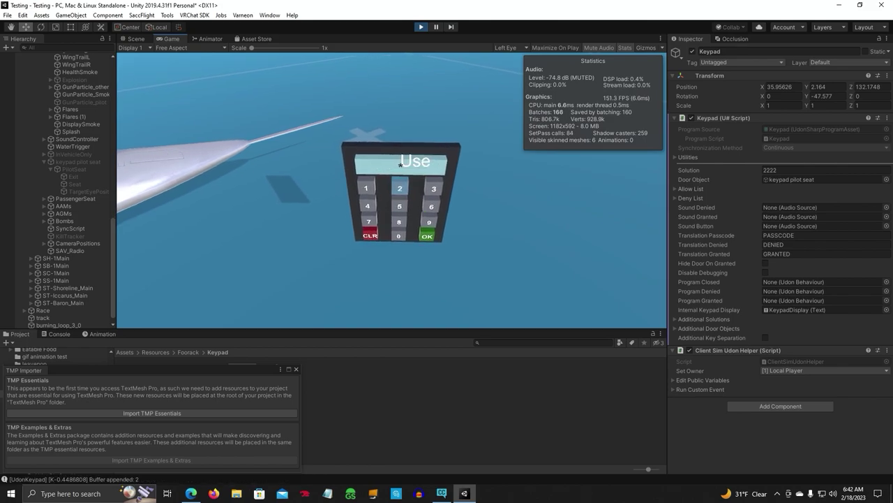
{"action": "left_click", "coordinate": [397, 188]}
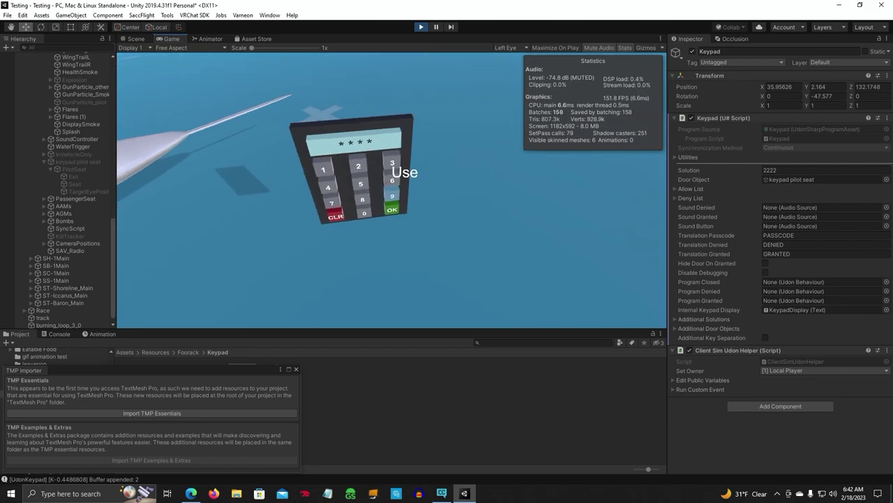
{"action": "left_click", "coordinate": [397, 189]}
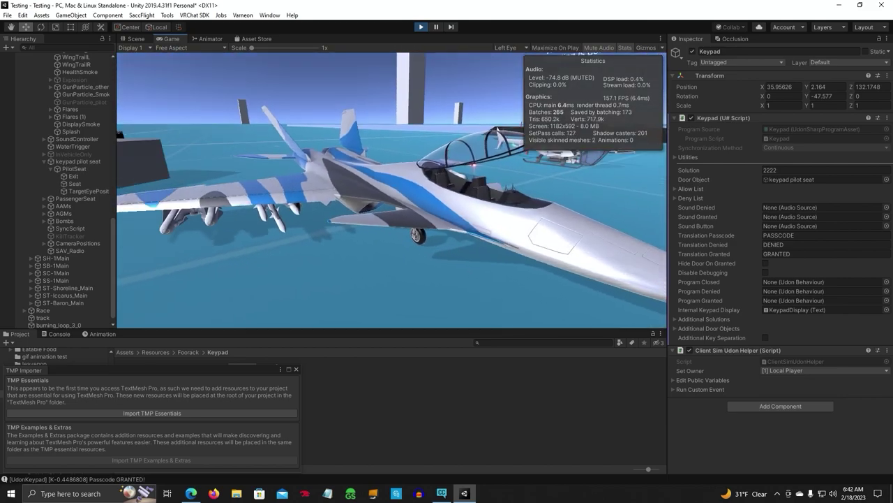
Step: Board the jet's pilot seat, leave play mode and dismiss the TMP Importer
{"action": "key", "text": "w"}
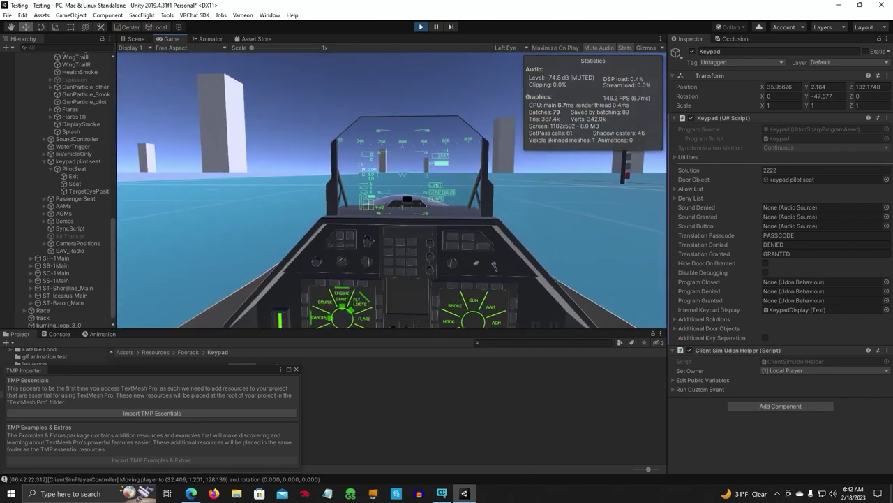
{"action": "key", "text": "Escape"}
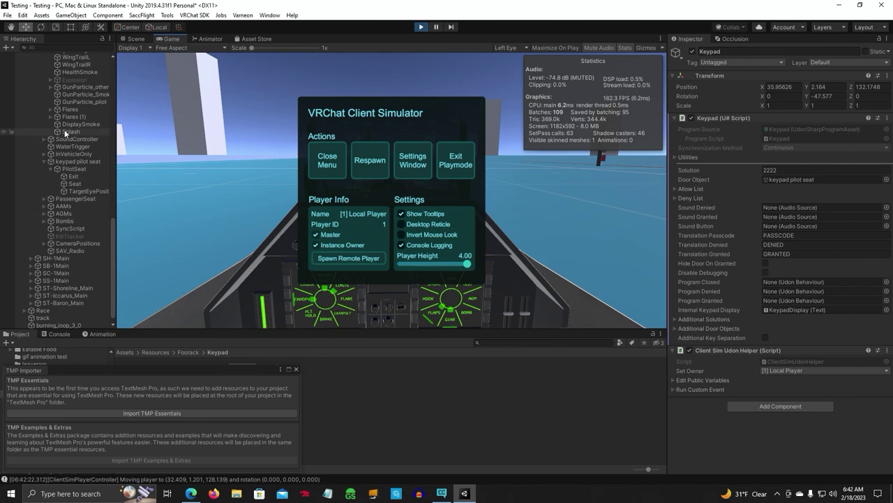
{"action": "left_click", "coordinate": [457, 169]}
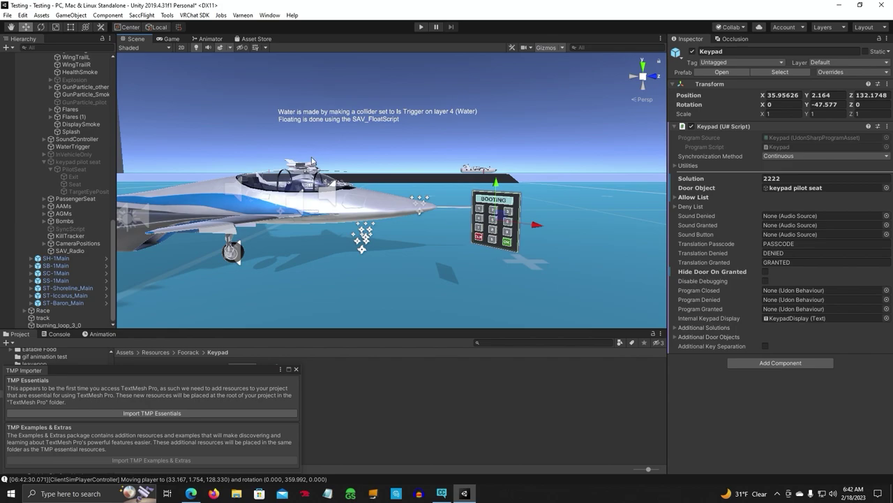
{"action": "left_click", "coordinate": [298, 369]}
Step: Enable Hide Door On Granted on the Keypad script and activate the "keypad pilot seat" object
{"action": "mouse_move", "coordinate": [449, 261]}
{"action": "right_mouse_down"}
{"action": "mouse_move", "coordinate": [433, 261]}
{"action": "mouse_move", "coordinate": [446, 262]}
{"action": "right_mouse_up"}
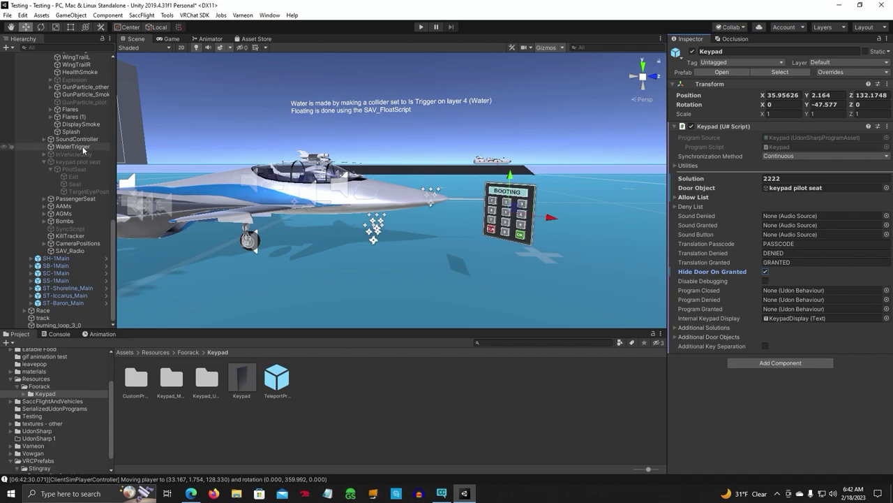
{"action": "left_click", "coordinate": [75, 163]}
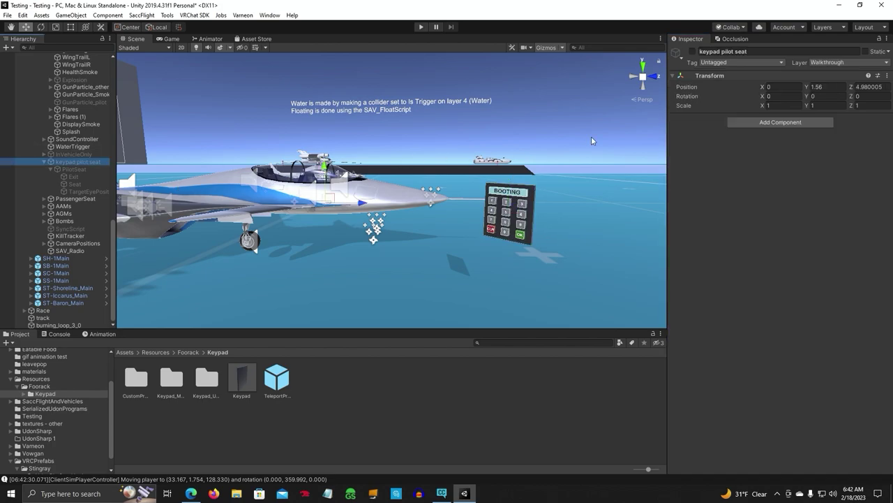
{"action": "left_click", "coordinate": [692, 51]}
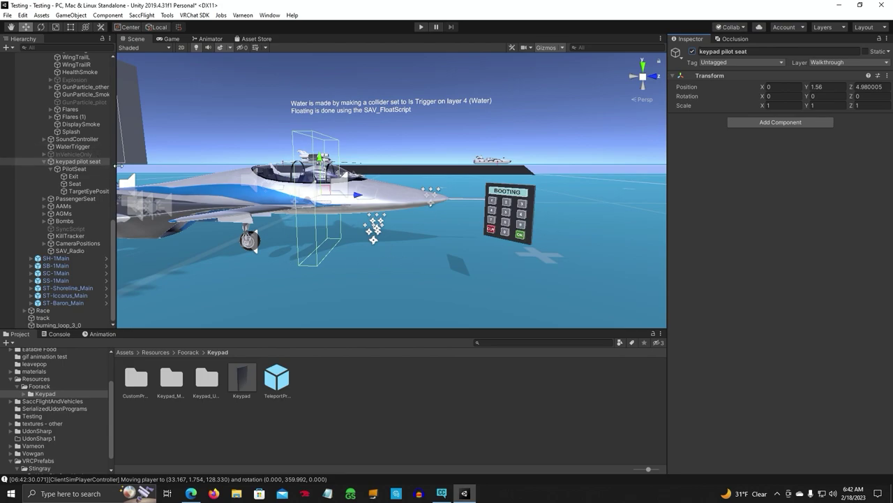
Step: Review the Keypad's settings, run the scene again and walk to the jet's cockpit to test the pilot seat's default state
{"action": "left_click", "coordinate": [505, 197]}
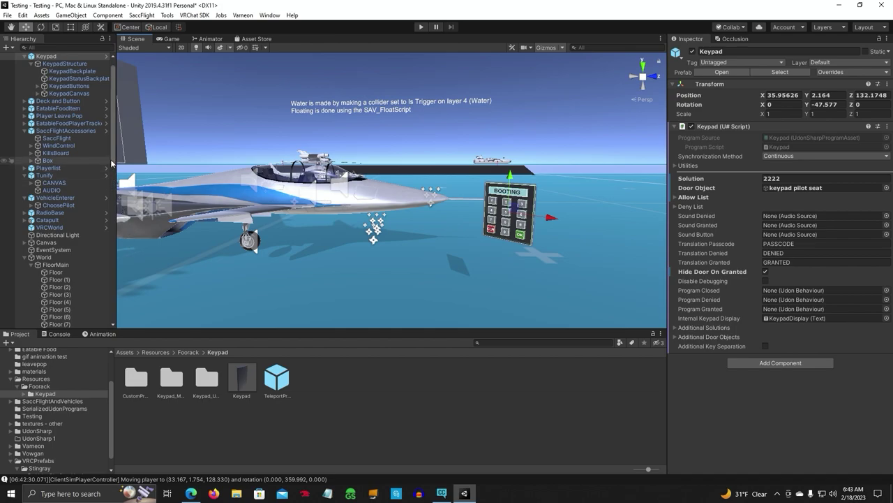
{"action": "left_click_drag", "start_coordinate": [110, 159], "coordinate": [106, 289]}
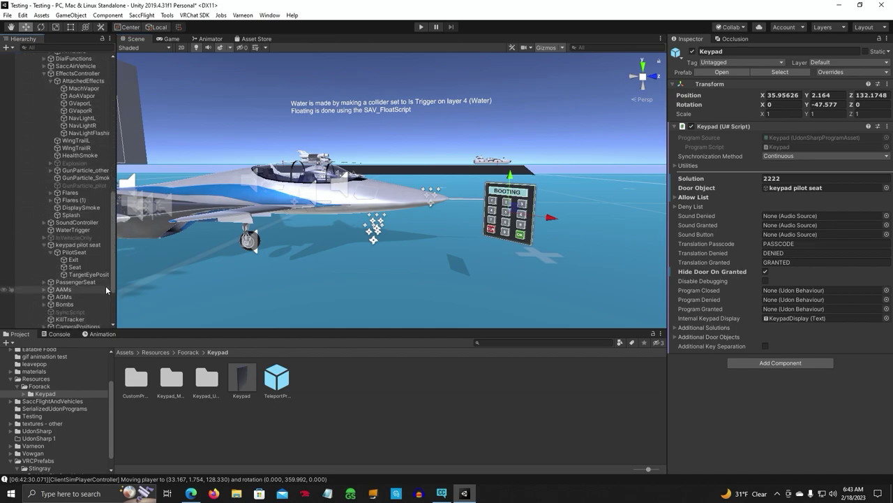
{"action": "scroll", "coordinate": [106, 289], "scroll_direction": "down", "scroll_amount": 5}
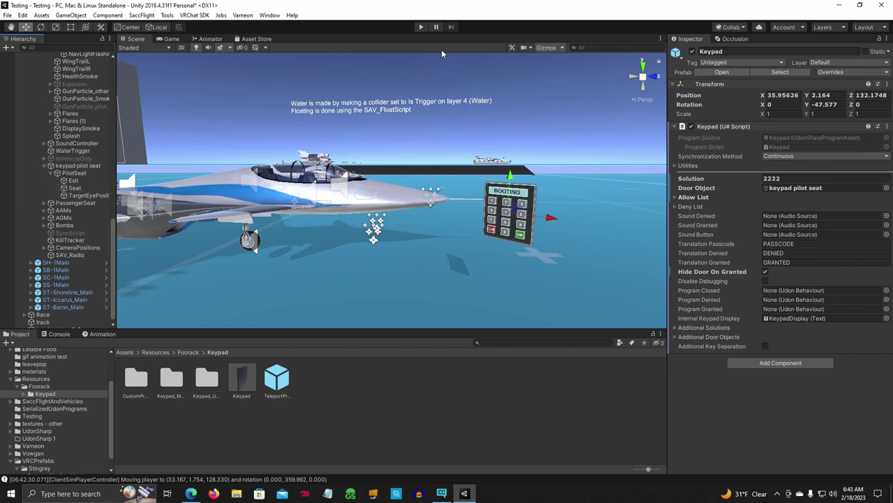
{"action": "left_click", "coordinate": [421, 27]}
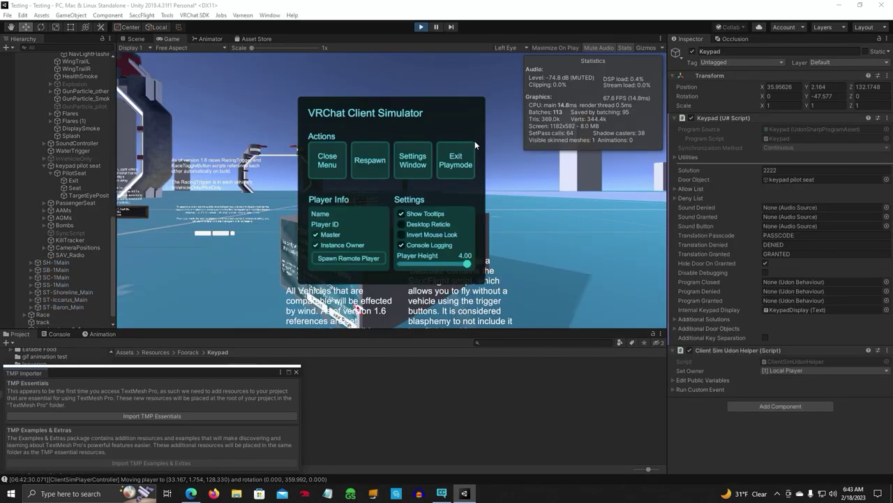
{"action": "left_click", "coordinate": [329, 164]}
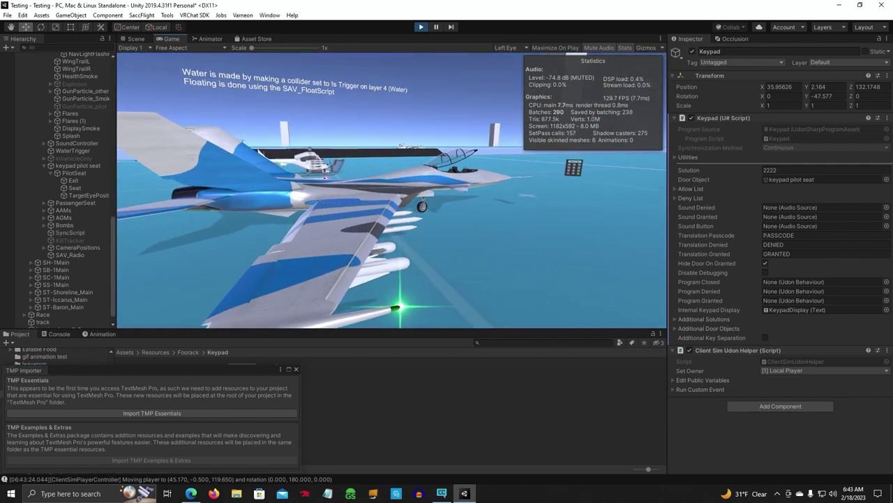
{"action": "key", "text": "w"}
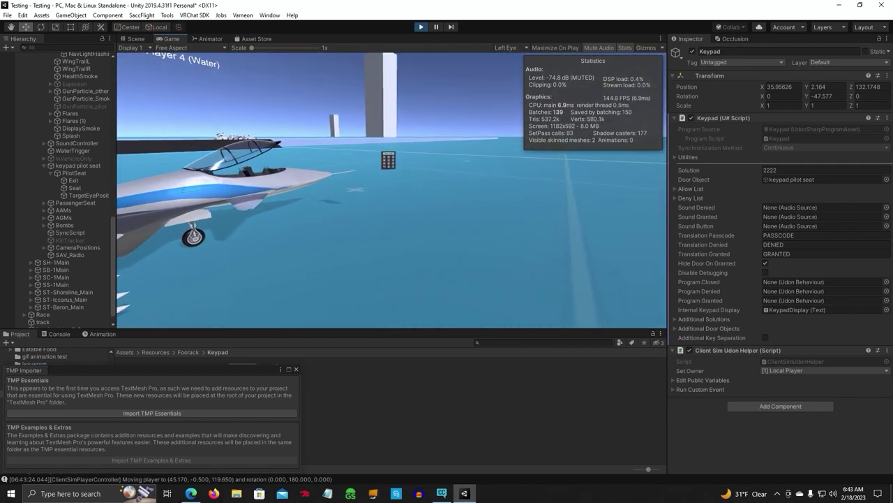
{"action": "key", "text": "w"}
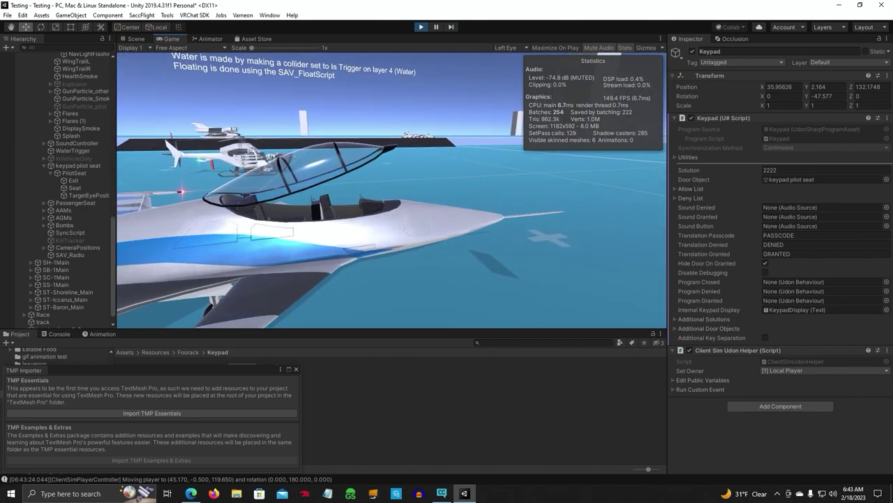
{"action": "key", "text": "w"}
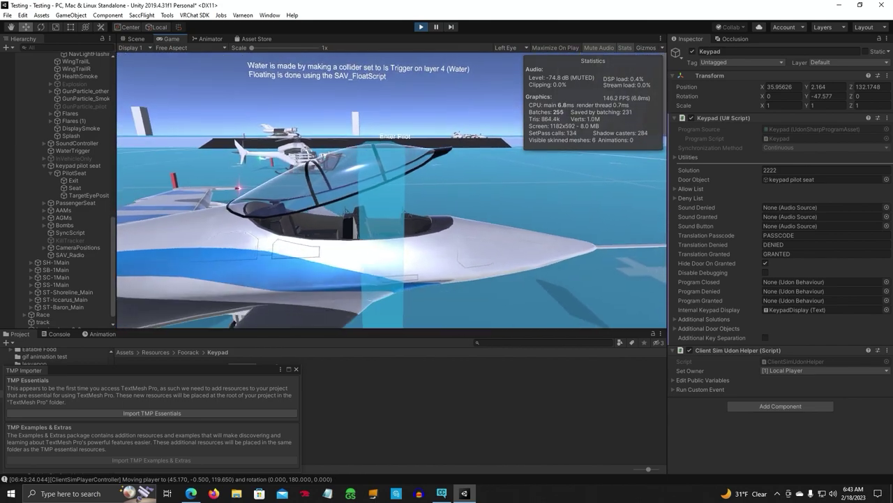
Step: Submit the passcode on the keypad and return to the jet's cockpit to test whether the pilot seat is disabled
{"action": "key", "text": "w"}
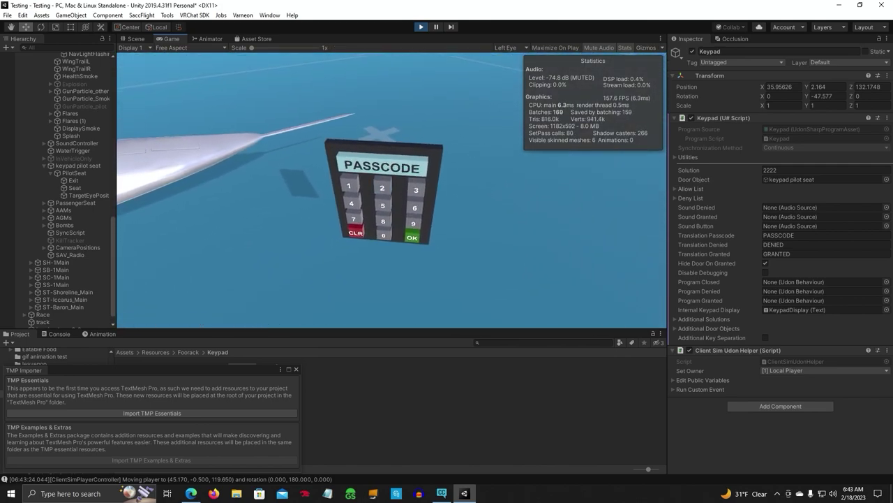
{"action": "left_click", "coordinate": [383, 185]}
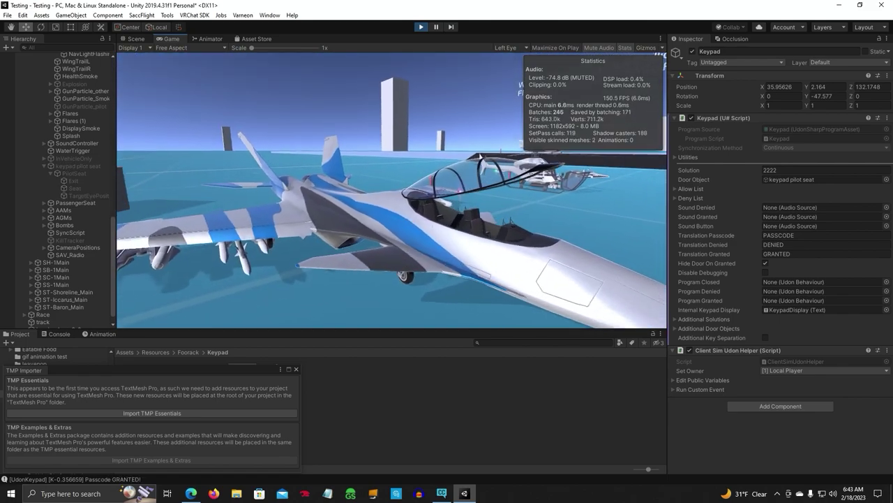
{"action": "key", "text": "w"}
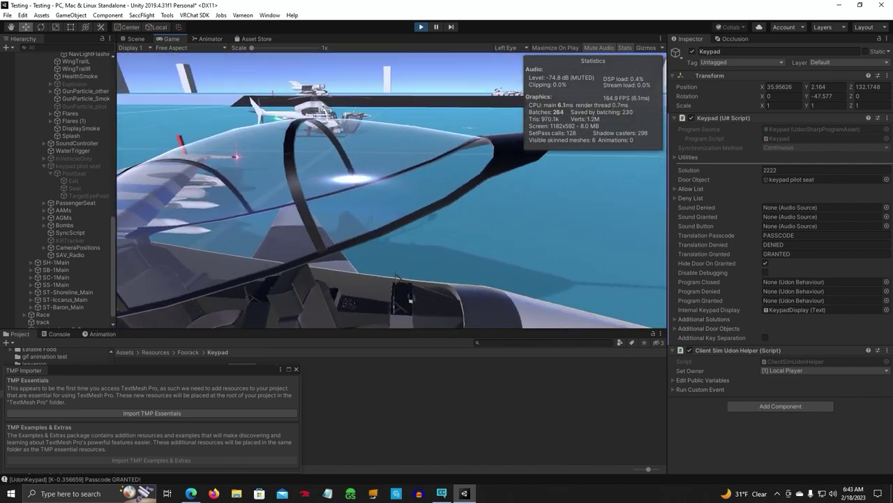
{"action": "key", "text": "s"}
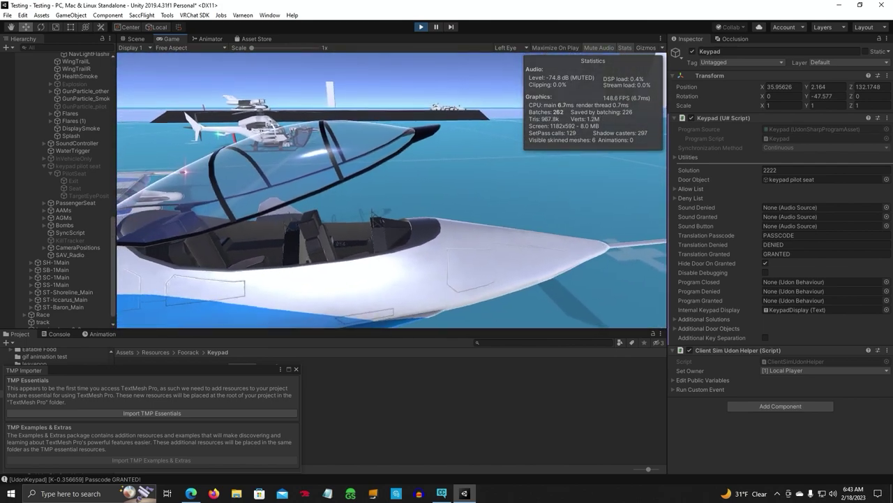
{"action": "key", "text": "d"}
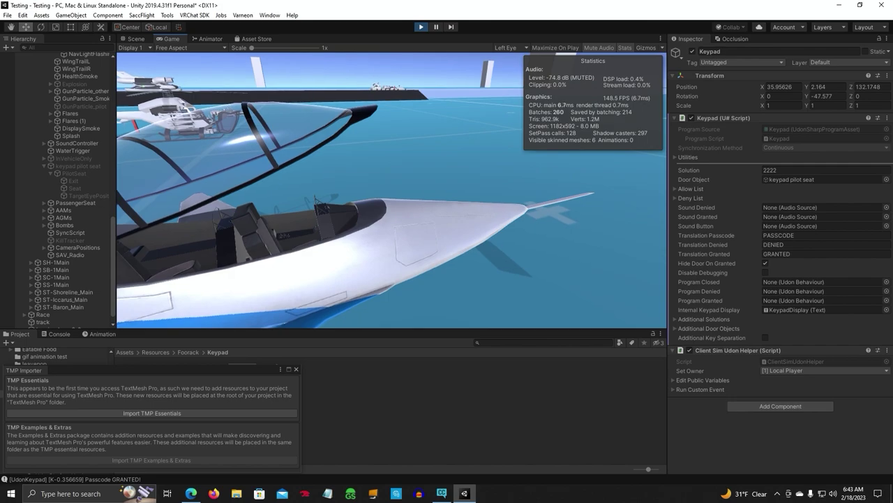
{"action": "key", "text": "w"}
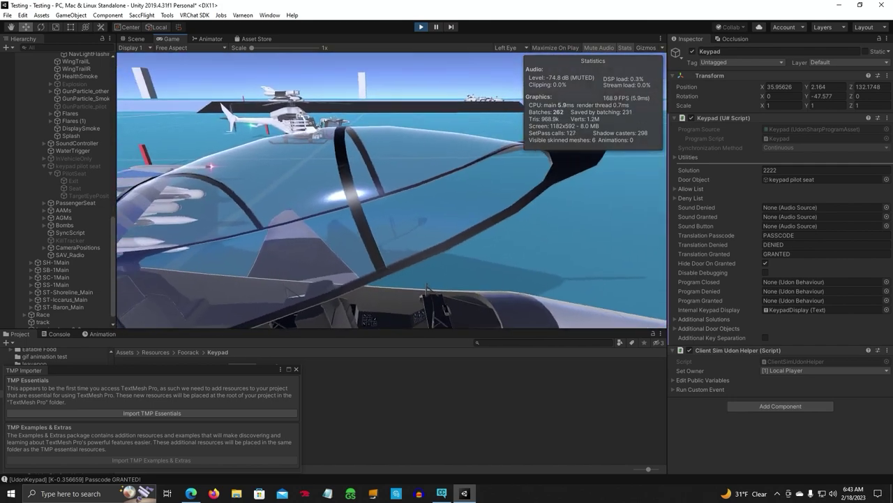
Step: Walk between the jet's cockpit and the keypad to view both, and exit play mode
{"action": "key", "text": "s"}
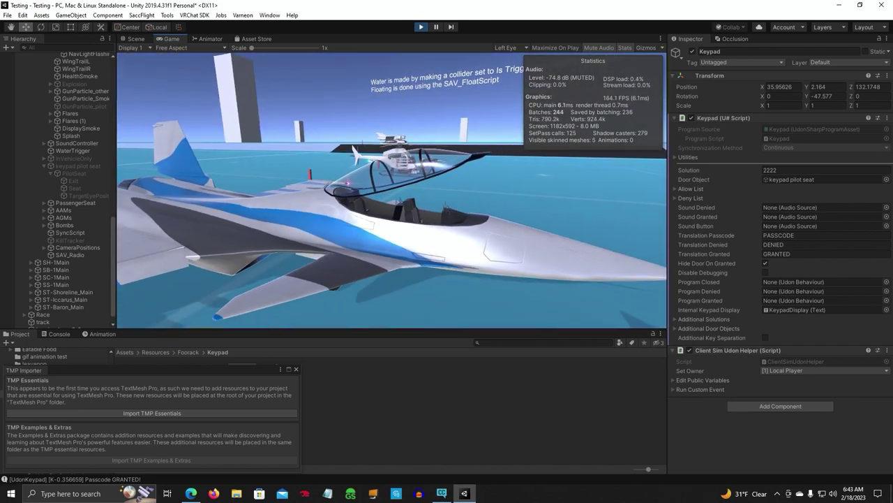
{"action": "key", "text": "w"}
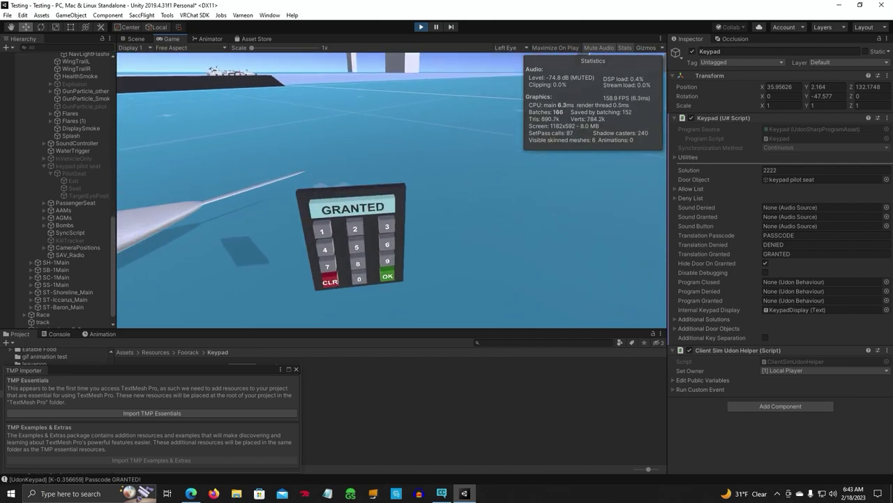
{"action": "key", "text": "s"}
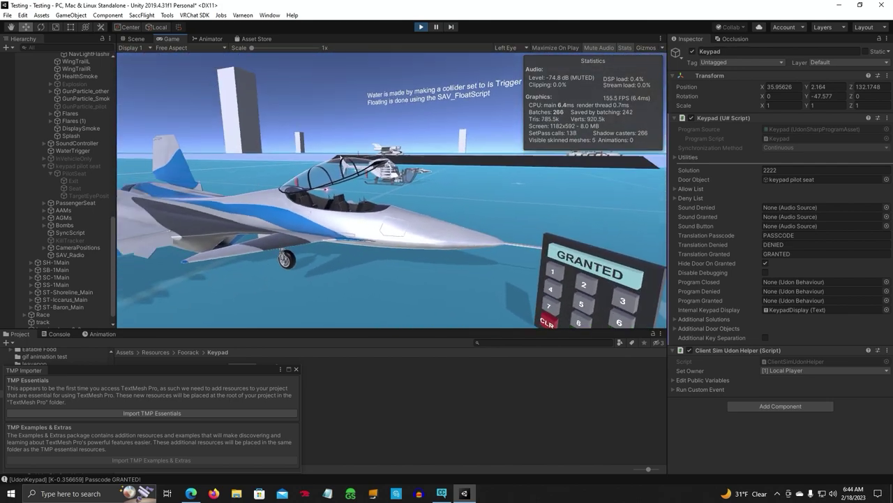
{"action": "key", "text": "w"}
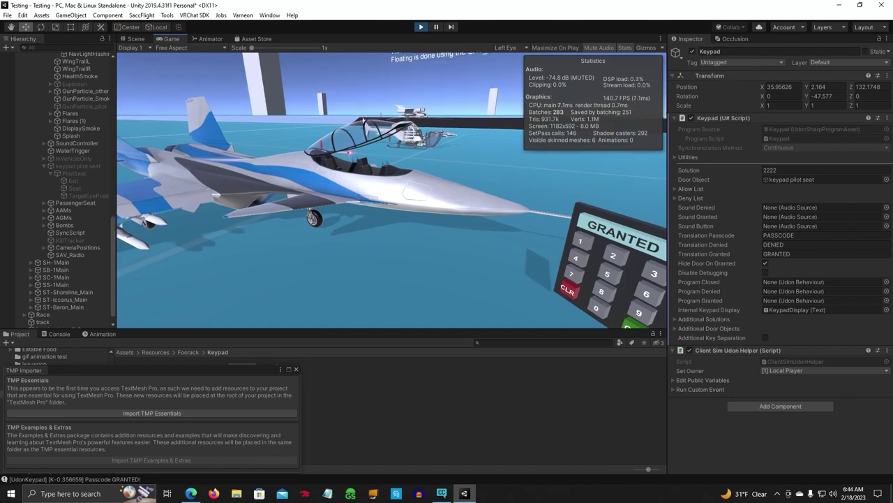
{"action": "key", "text": "Escape"}
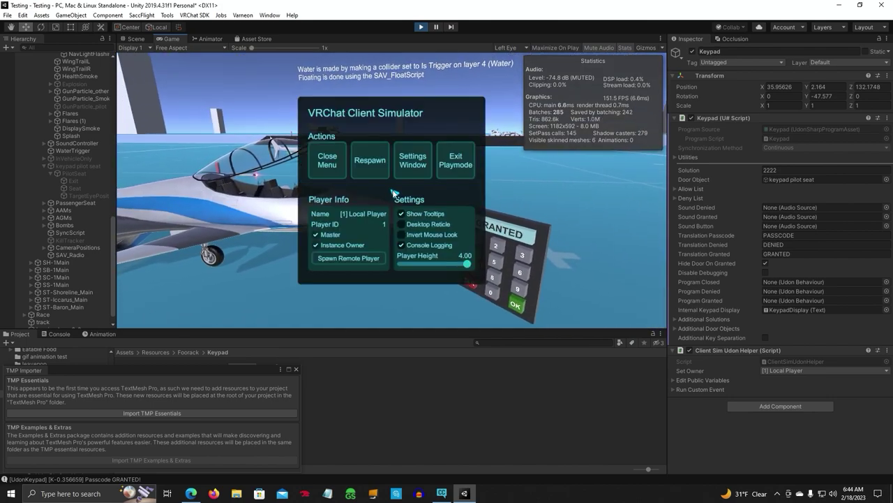
{"action": "left_click", "coordinate": [453, 165]}
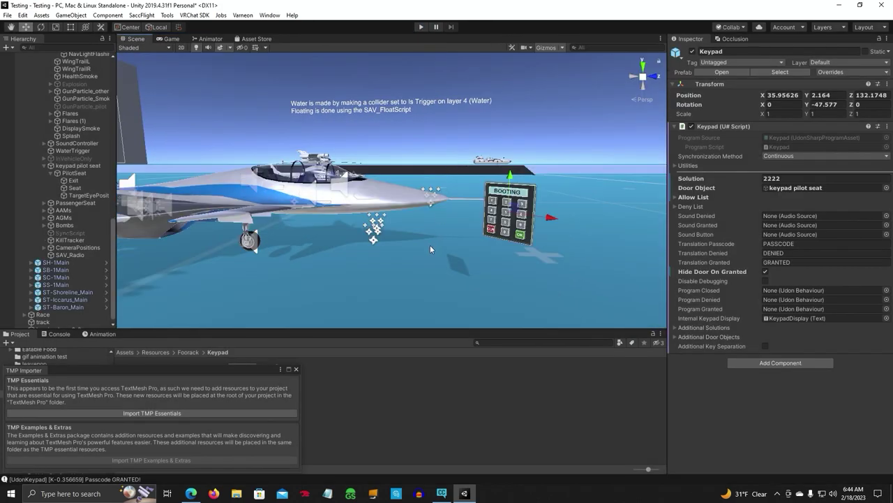
Step: Expand the Utilities section of the Keypad script and dismiss the TMP Importer
{"action": "scroll", "coordinate": [429, 245], "scroll_direction": "down", "scroll_amount": 3}
{"action": "key", "text": "w"}
{"action": "right_click_drag", "start_coordinate": [430, 245], "coordinate": [422, 261]}
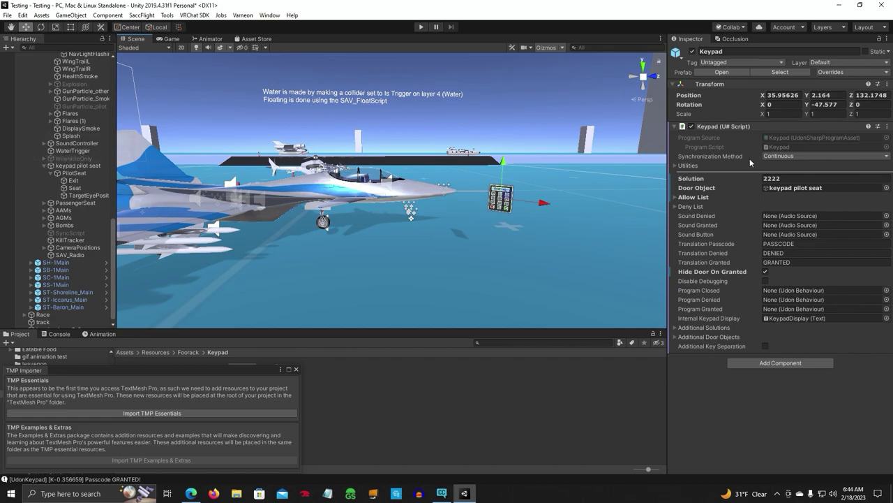
{"action": "left_click", "coordinate": [676, 166]}
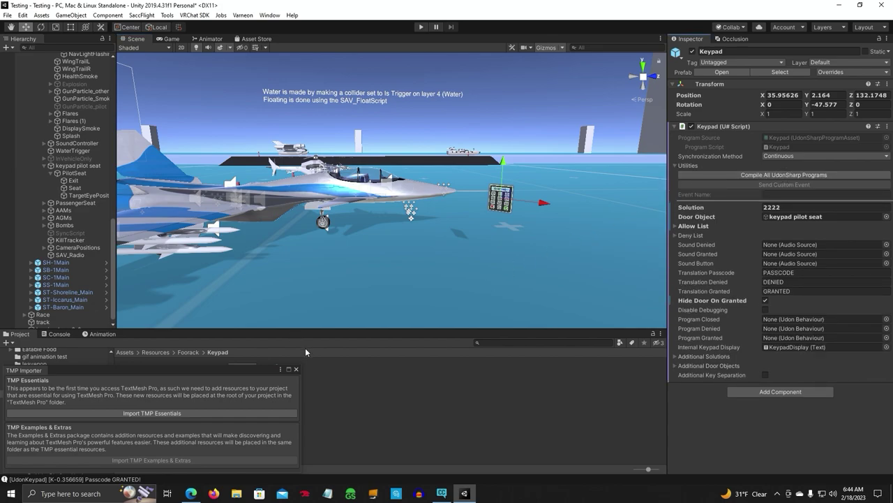
{"action": "left_click", "coordinate": [296, 369]}
{"action": "right_click_drag", "start_coordinate": [339, 305], "coordinate": [351, 299]}
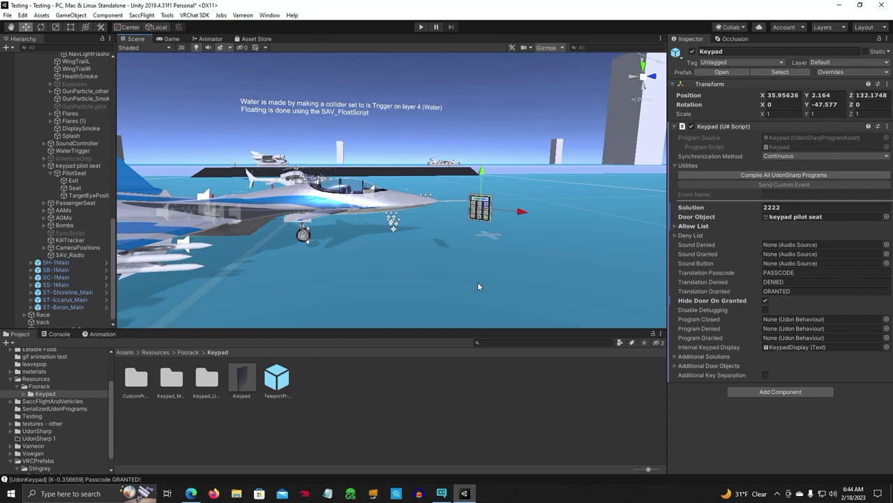